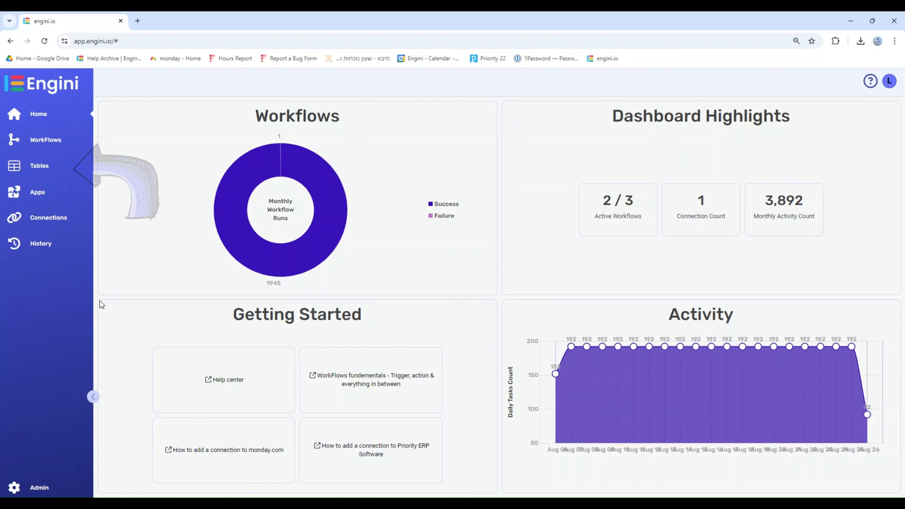
- Open the Weather workbook and add a new table named Hey Everyone
{"action": "left_click", "coordinate": [73, 166]}
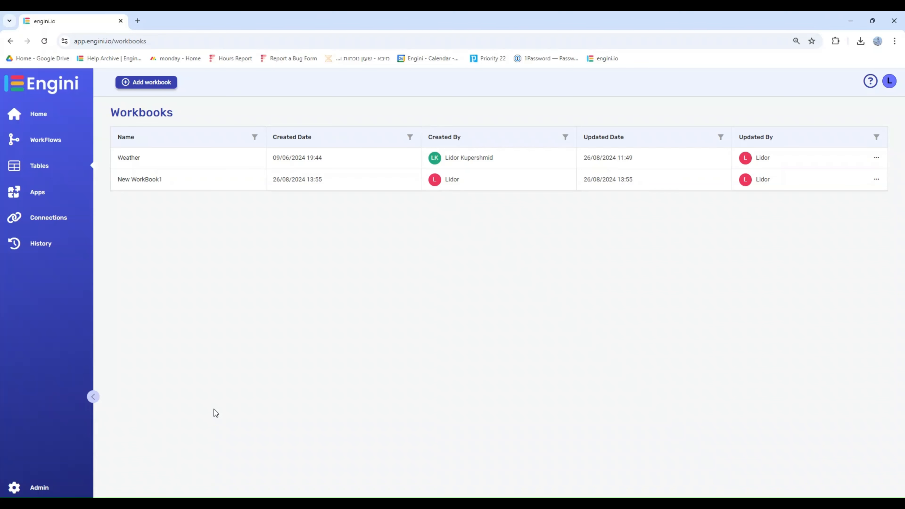
{"action": "left_click", "coordinate": [123, 161]}
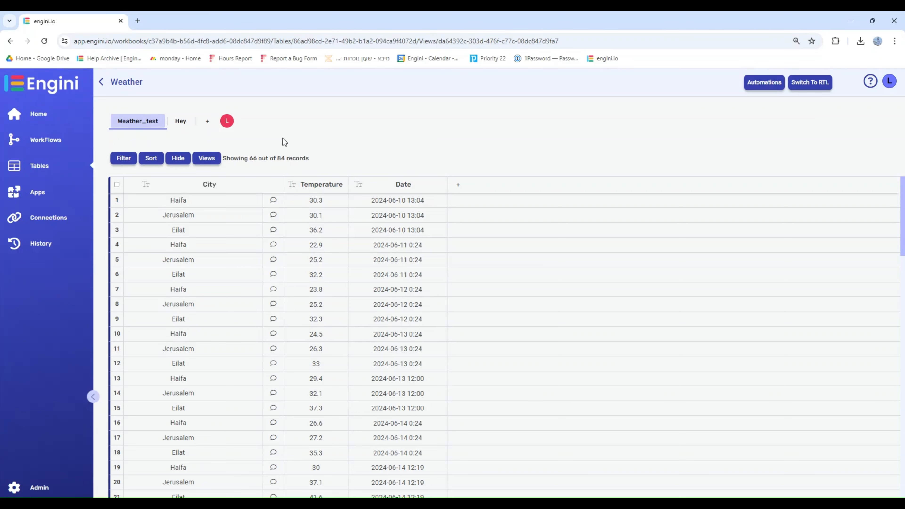
{"action": "left_click", "coordinate": [207, 122]}
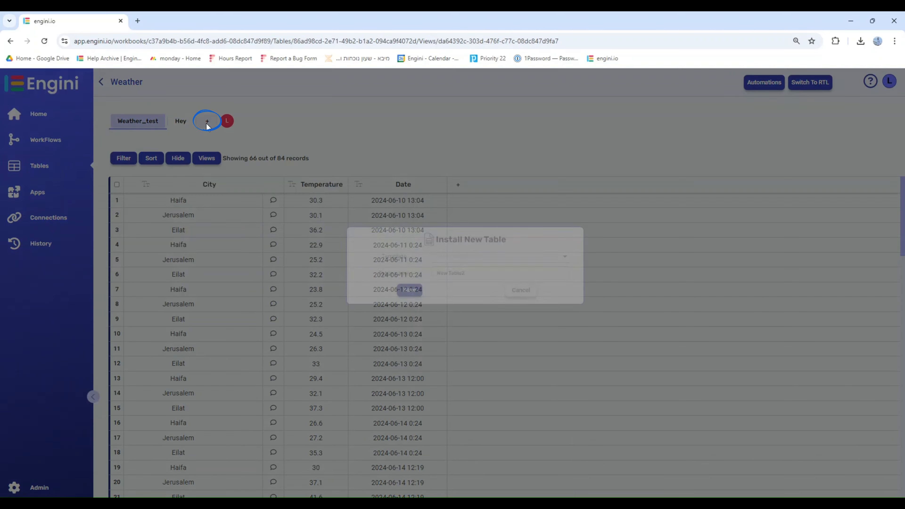
{"action": "left_click_drag", "start_coordinate": [486, 284], "coordinate": [374, 291]}
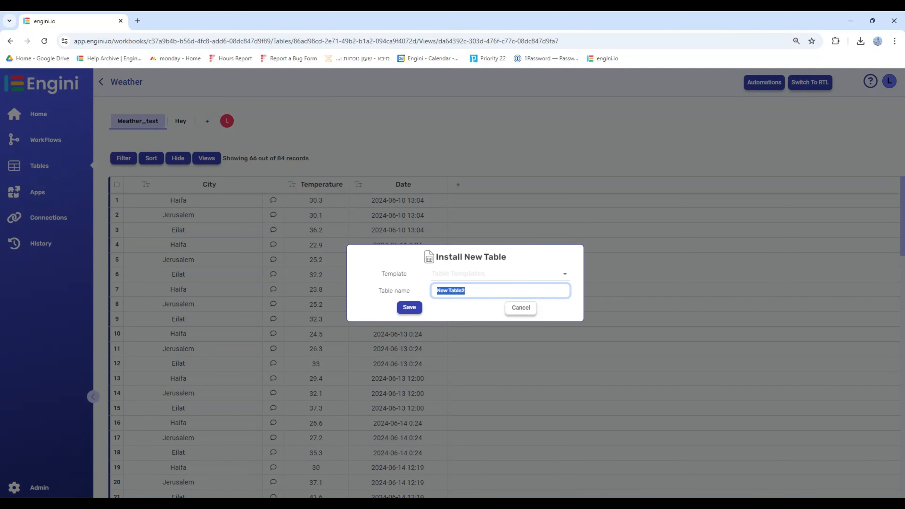
{"action": "type", "text": "Hey Everyone"}
{"action": "left_click", "coordinate": [412, 310]}
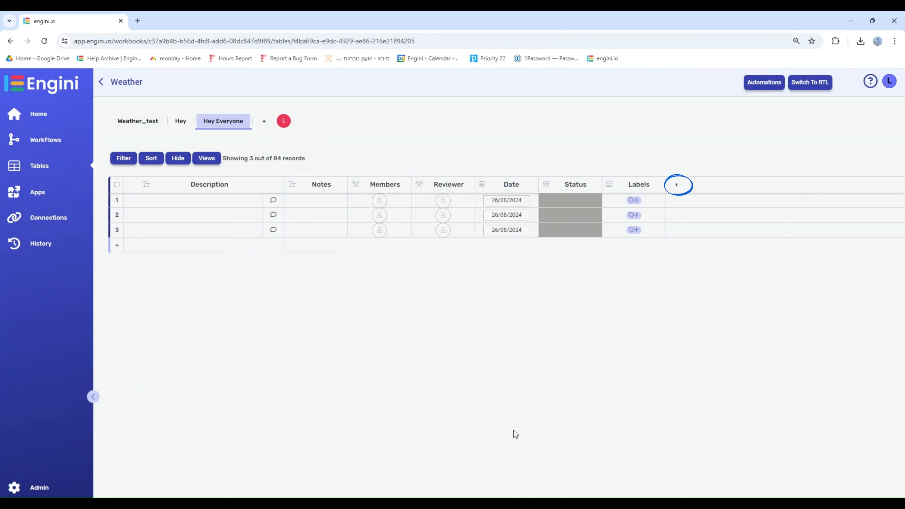
- Look through the field types available for a new column in the Hey Everyone table
{"action": "left_click", "coordinate": [676, 185]}
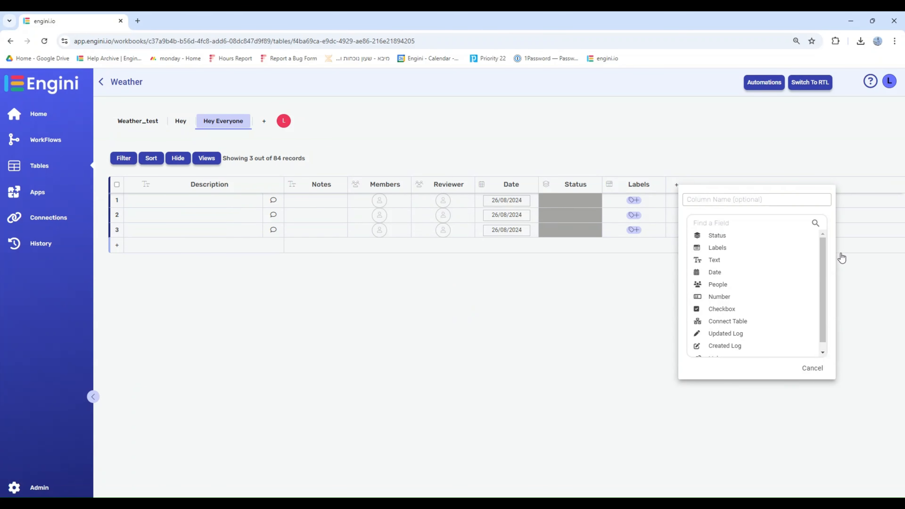
{"action": "left_click_drag", "start_coordinate": [822, 245], "coordinate": [822, 254]}
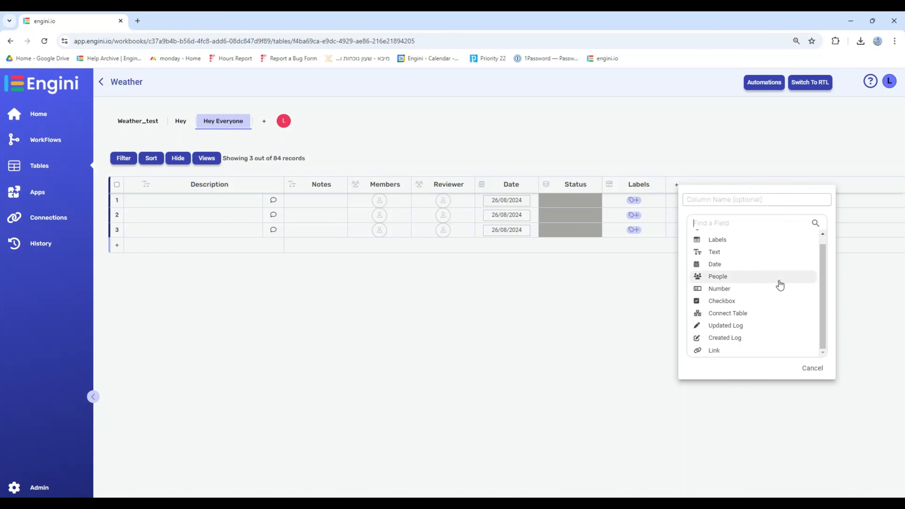
{"action": "left_click", "coordinate": [613, 373]}
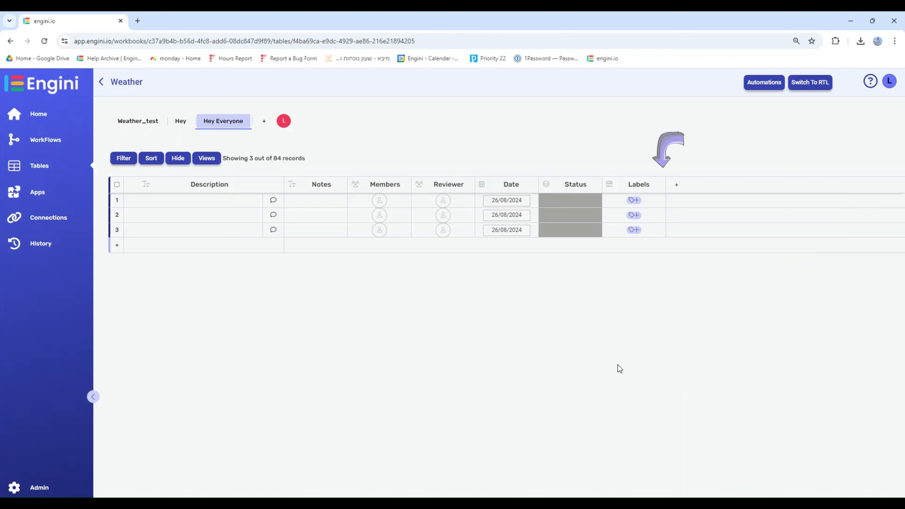
- Check the options available for the Labels column
{"action": "left_click", "coordinate": [661, 185]}
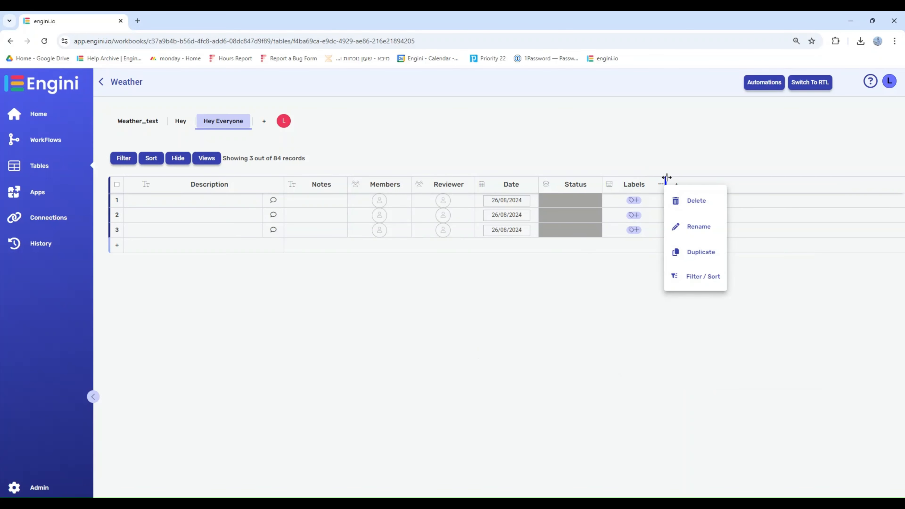
{"action": "mouse_move", "coordinate": [666, 178]}
{"action": "left_mouse_down"}
{"action": "mouse_move", "coordinate": [677, 179]}
{"action": "mouse_move", "coordinate": [668, 181]}
{"action": "left_mouse_up"}
{"action": "left_click", "coordinate": [664, 182]}
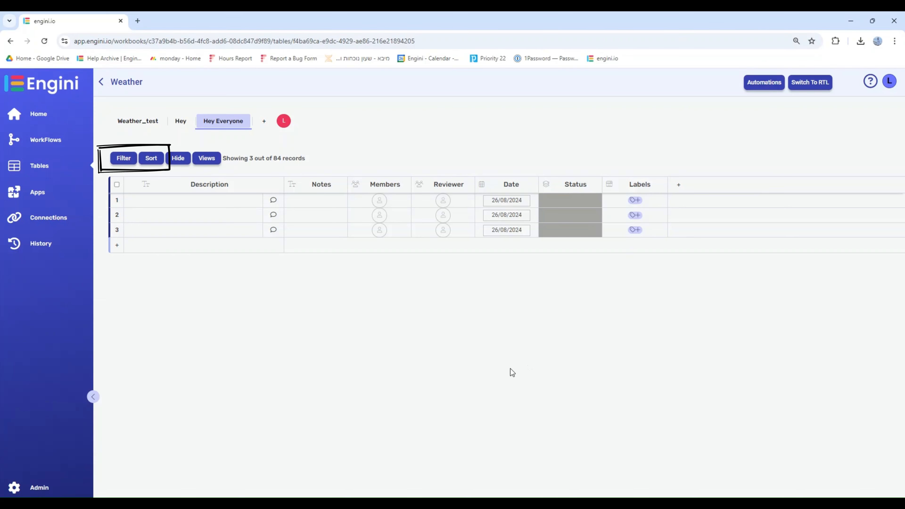
- Try a new advanced sort rule in Descending order without choosing a field
{"action": "left_click", "coordinate": [156, 159]}
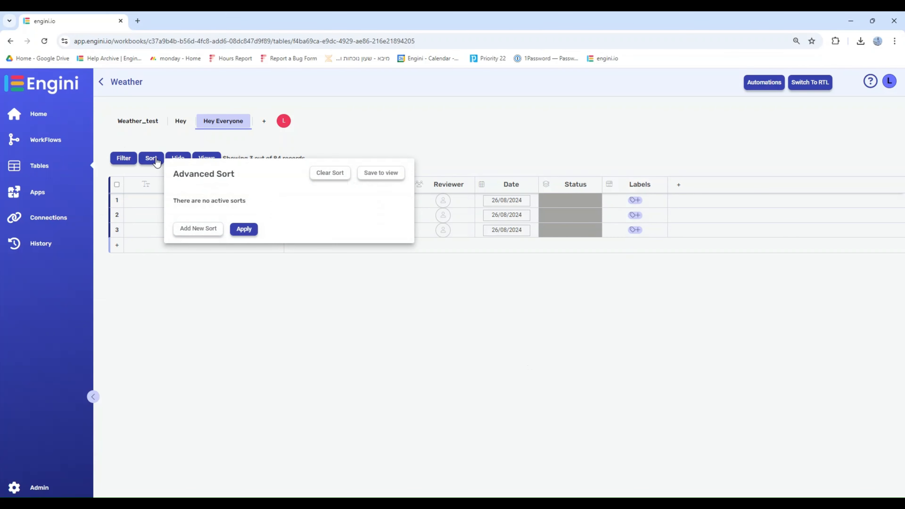
{"action": "left_click", "coordinate": [183, 227]}
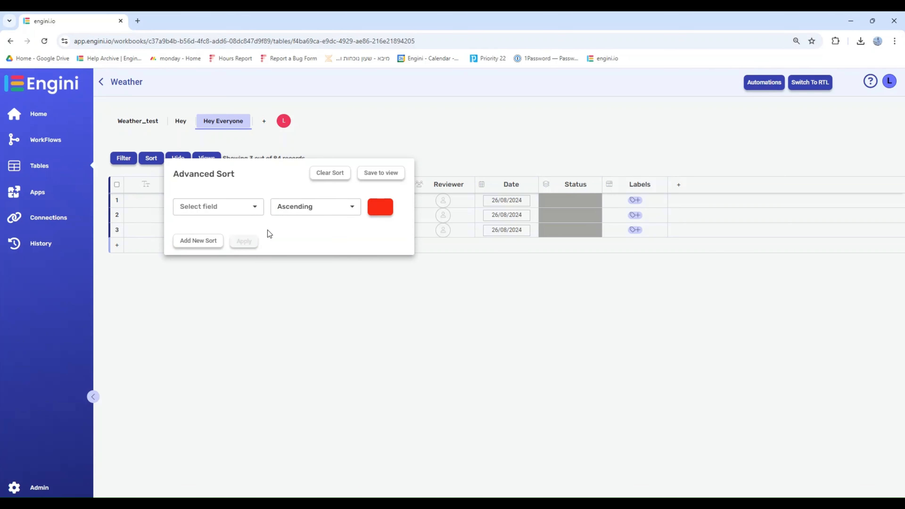
{"action": "left_click", "coordinate": [320, 207]}
{"action": "left_click", "coordinate": [315, 237]}
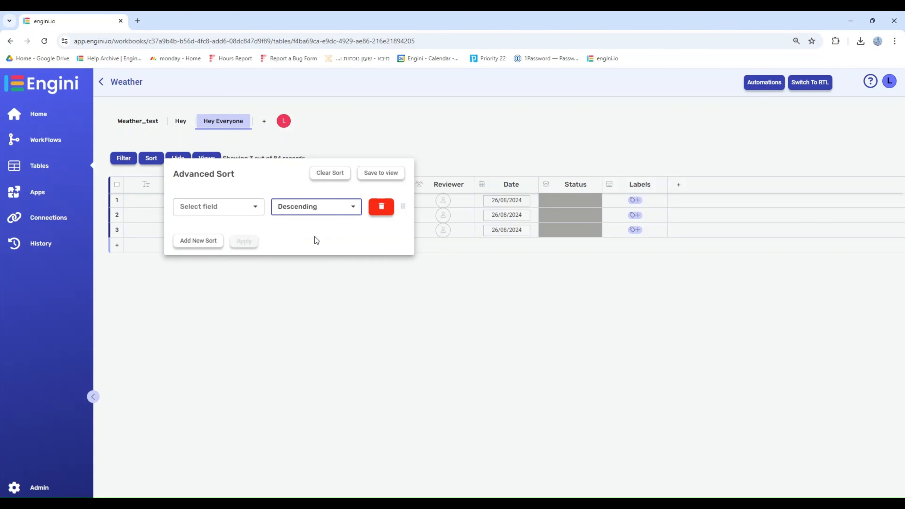
- Examine the field and condition choices offered for a new advanced filter
{"action": "left_click", "coordinate": [124, 159]}
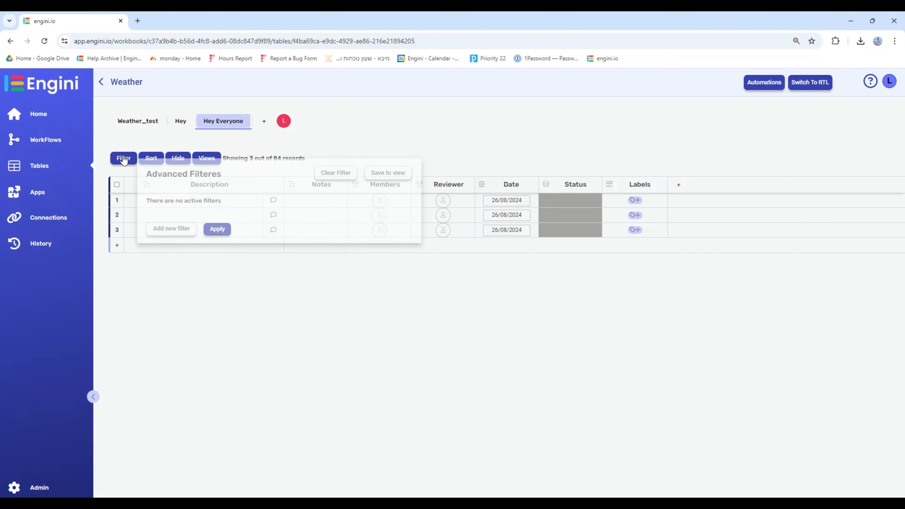
{"action": "left_click", "coordinate": [158, 229]}
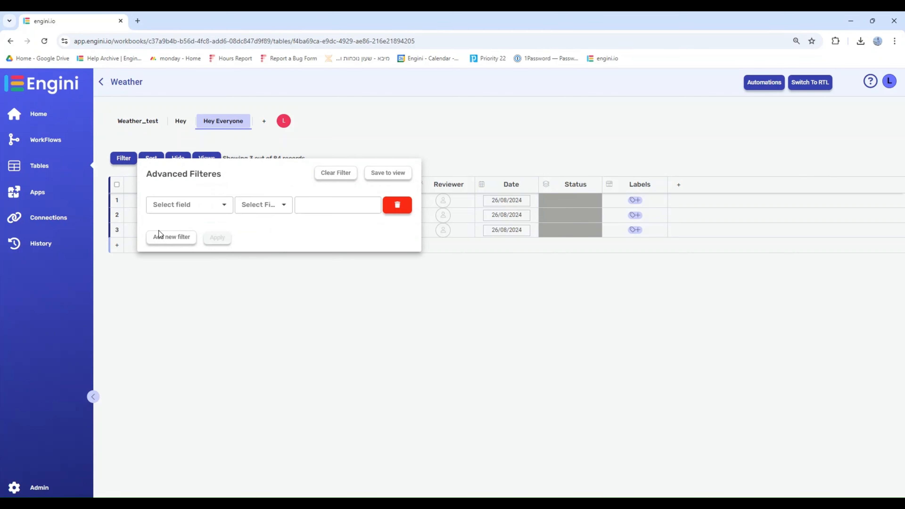
{"action": "left_click", "coordinate": [201, 208]}
{"action": "scroll", "coordinate": [202, 222], "scroll_direction": "down", "scroll_amount": 3}
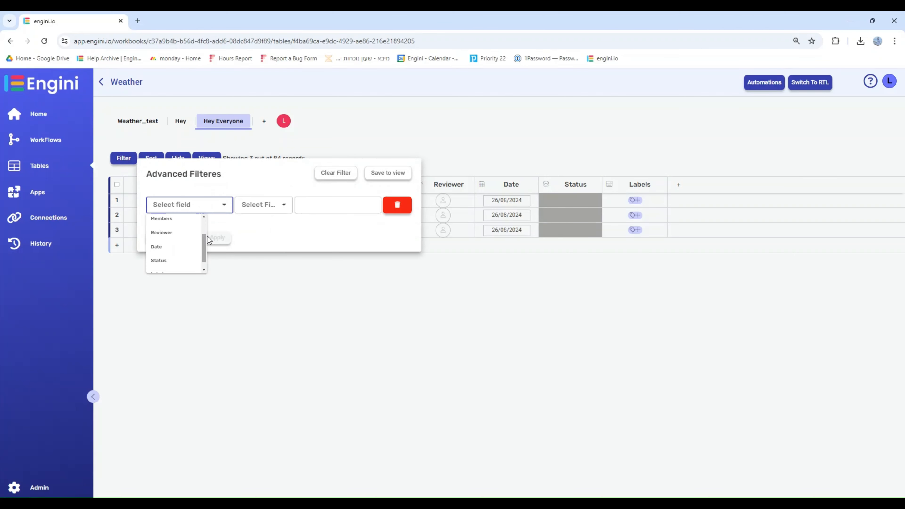
{"action": "left_click", "coordinate": [259, 209]}
{"action": "left_click_drag", "start_coordinate": [273, 219], "coordinate": [273, 249]}
{"action": "left_click", "coordinate": [212, 268]}
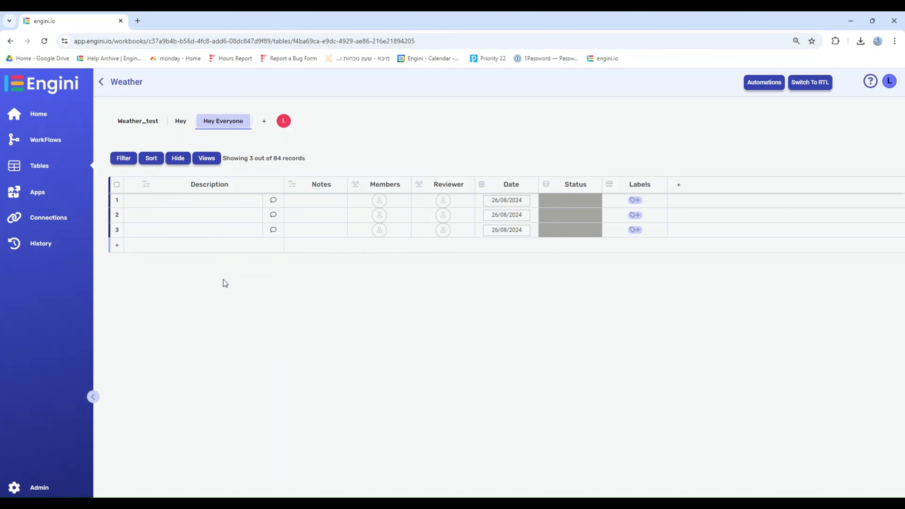
- Hide the Labels column and show it again
{"action": "left_click", "coordinate": [207, 158]}
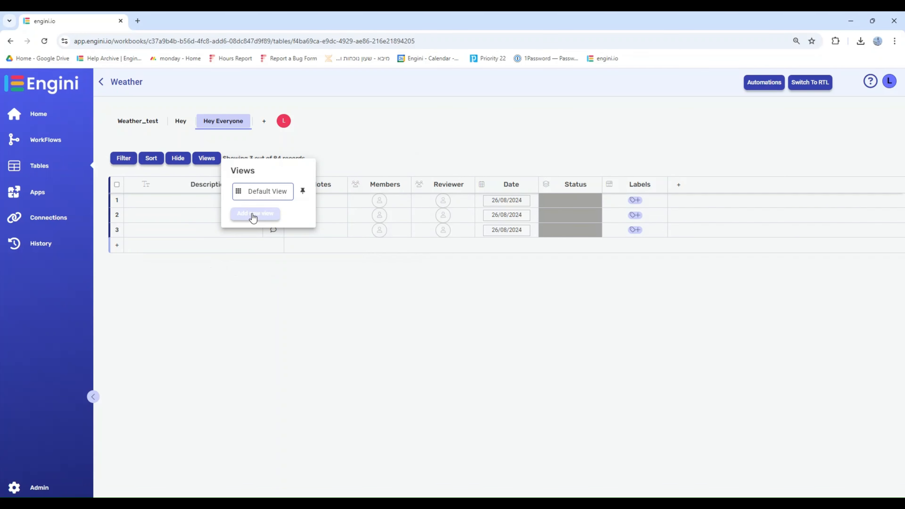
{"action": "left_click", "coordinate": [353, 144]}
{"action": "left_click", "coordinate": [178, 160]}
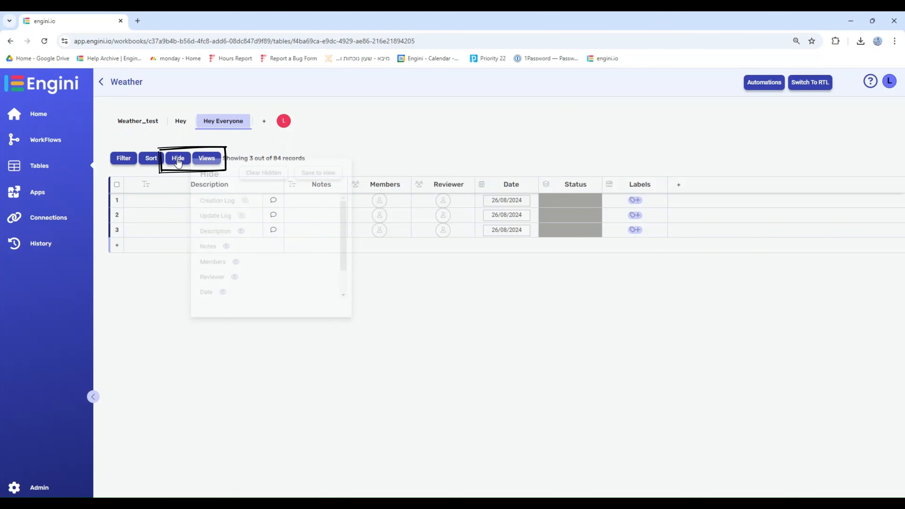
{"action": "left_click_drag", "start_coordinate": [345, 218], "coordinate": [338, 248]}
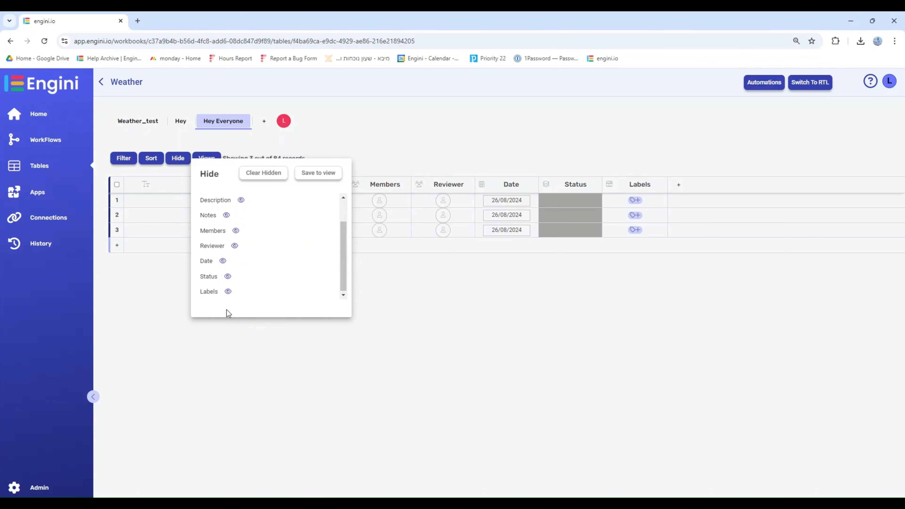
{"action": "left_click", "coordinate": [227, 292]}
{"action": "left_click", "coordinate": [227, 293]}
{"action": "left_click", "coordinate": [237, 343]}
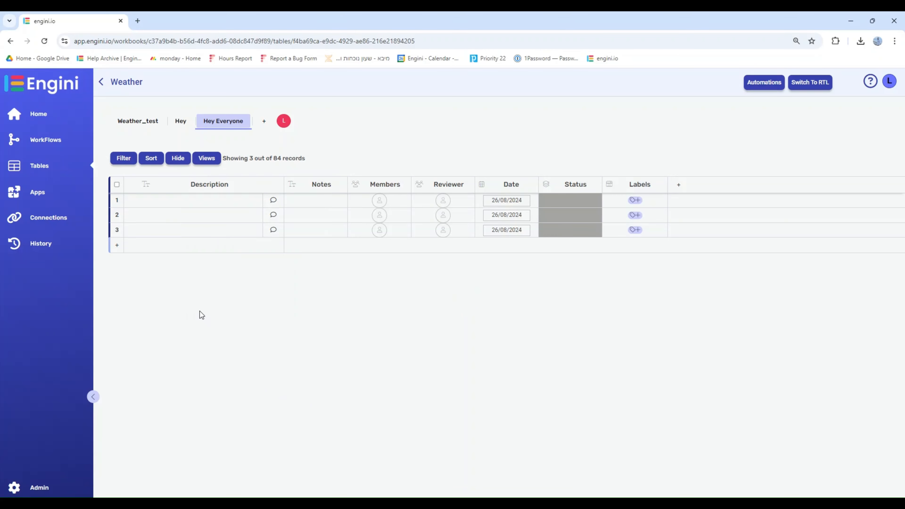
- Review the table's views and the option for adding a new view
{"action": "left_click", "coordinate": [203, 163]}
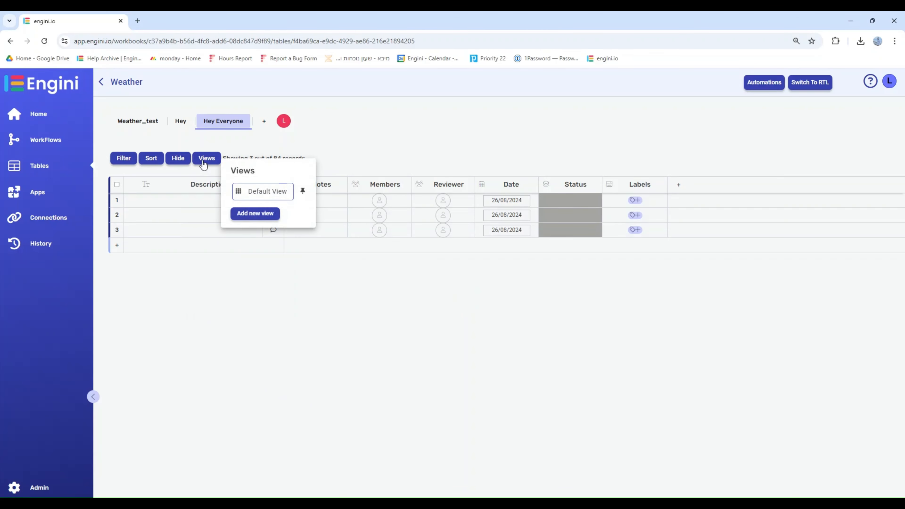
{"action": "left_click", "coordinate": [253, 216]}
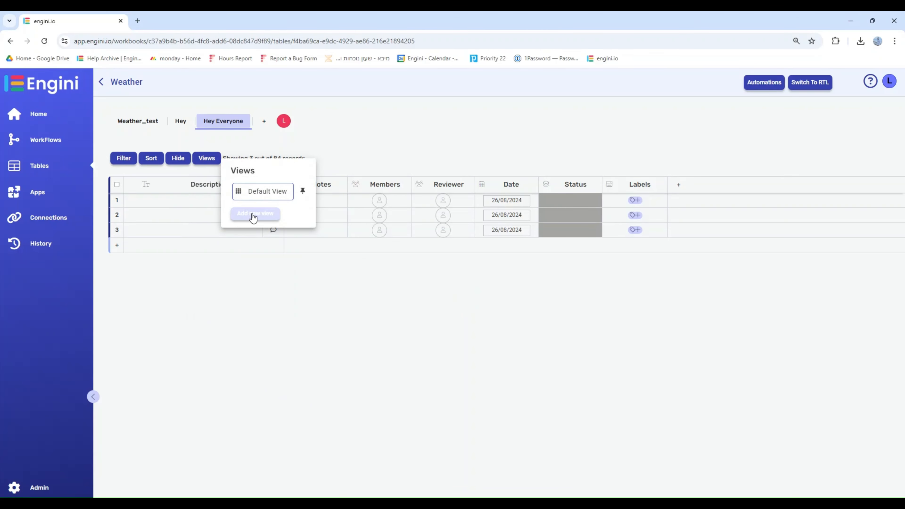
{"action": "left_click", "coordinate": [240, 150]}
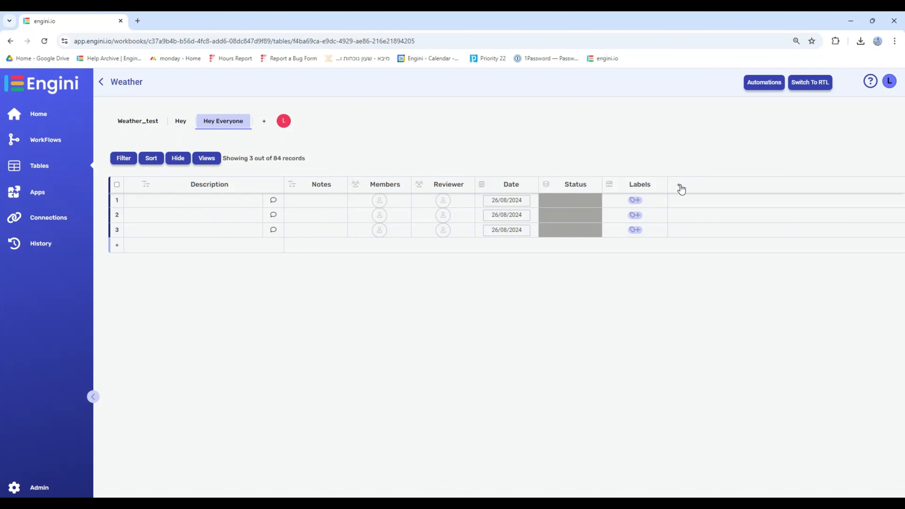
- Add a Status column after the Labels column and check its column options
{"action": "left_click", "coordinate": [680, 187]}
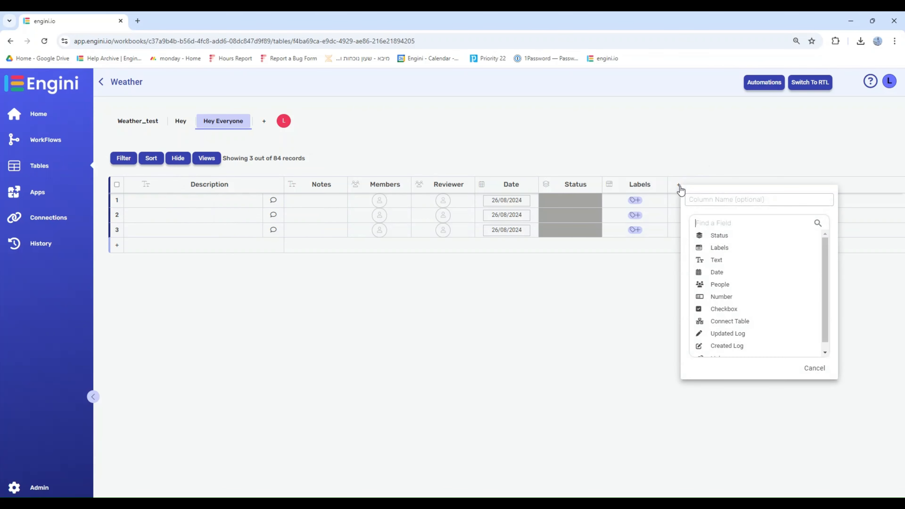
{"action": "left_click", "coordinate": [715, 236]}
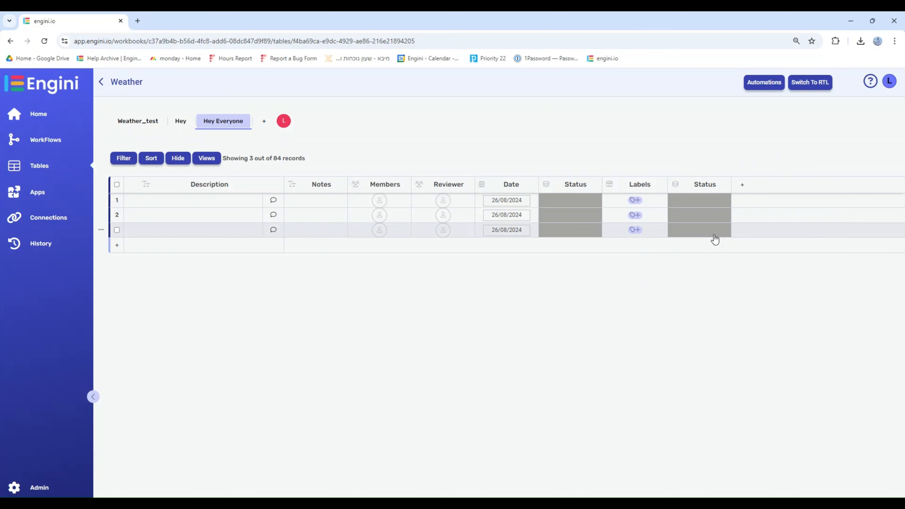
{"action": "left_click", "coordinate": [725, 184]}
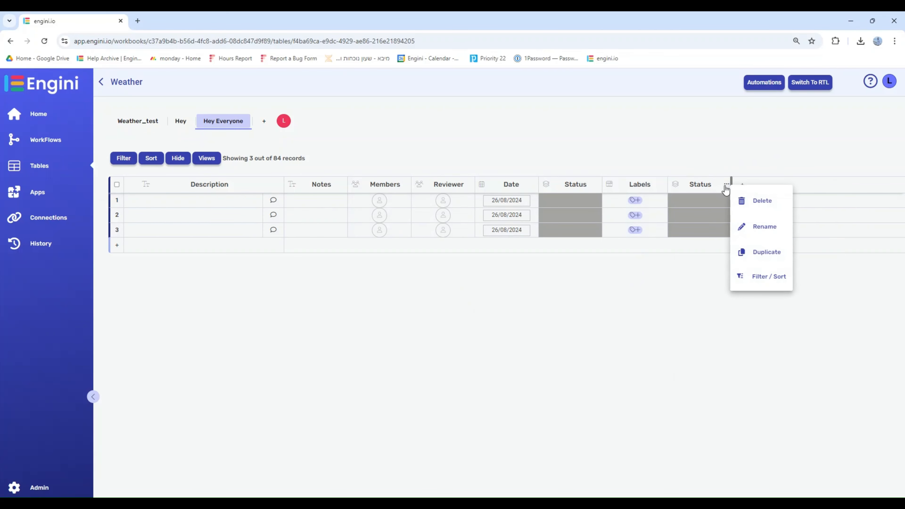
{"action": "left_click", "coordinate": [726, 185]}
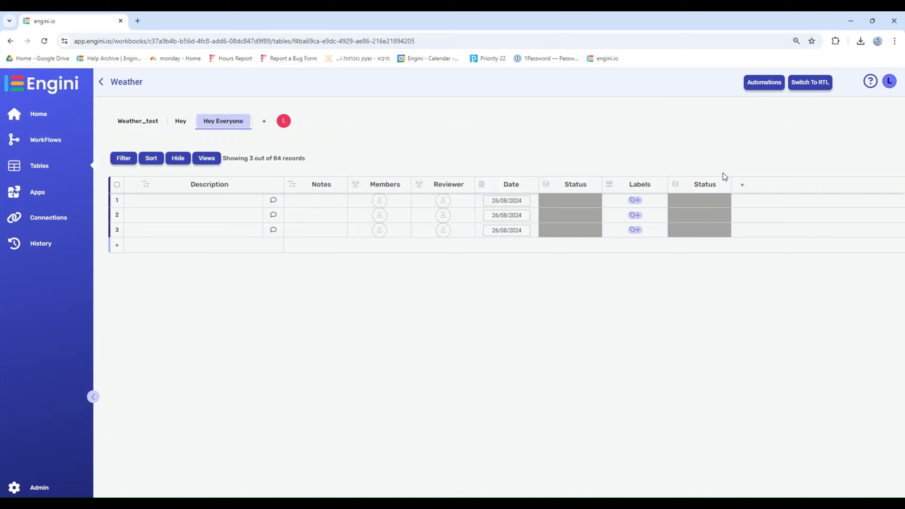
- Set the first row's cell in the new Status column to Backlog and change it to Done
{"action": "left_click", "coordinate": [713, 206]}
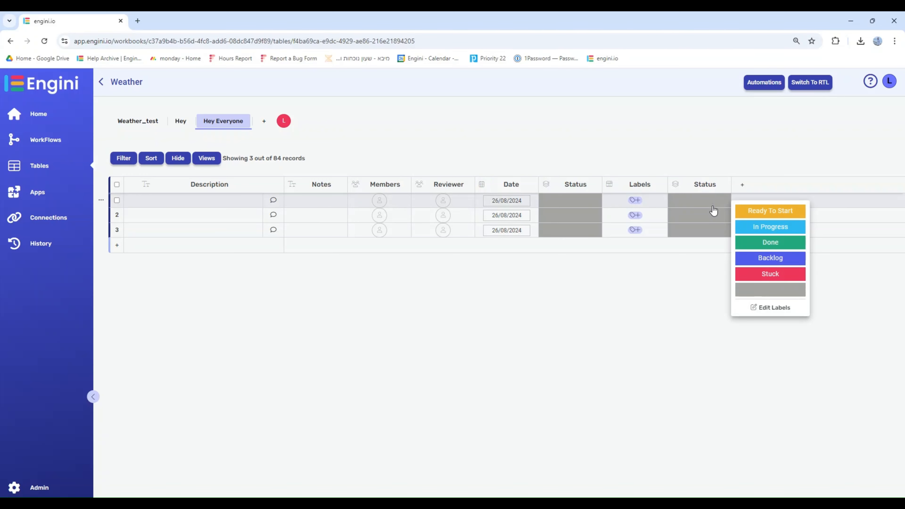
{"action": "left_click", "coordinate": [762, 260]}
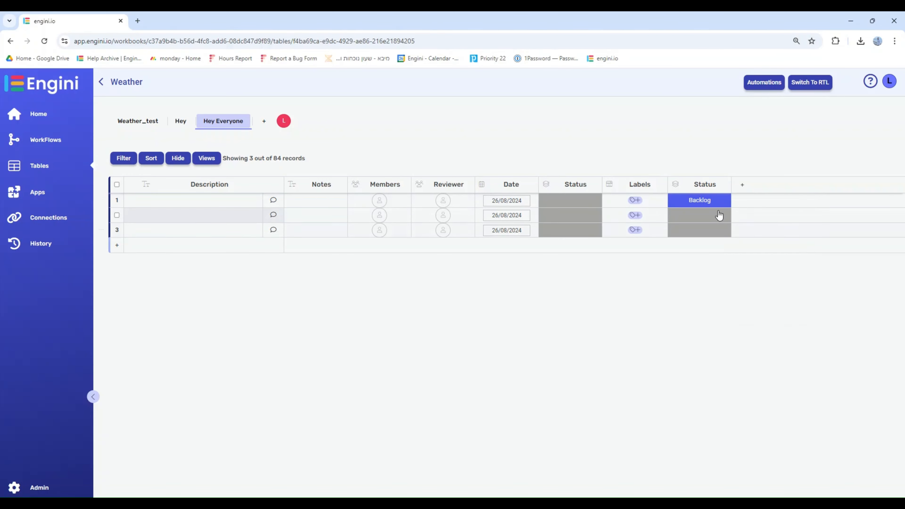
{"action": "left_click", "coordinate": [713, 205]}
{"action": "left_click", "coordinate": [748, 243]}
- Try to add a purple status label named Approved to the new Status column's labels
{"action": "left_click", "coordinate": [710, 210]}
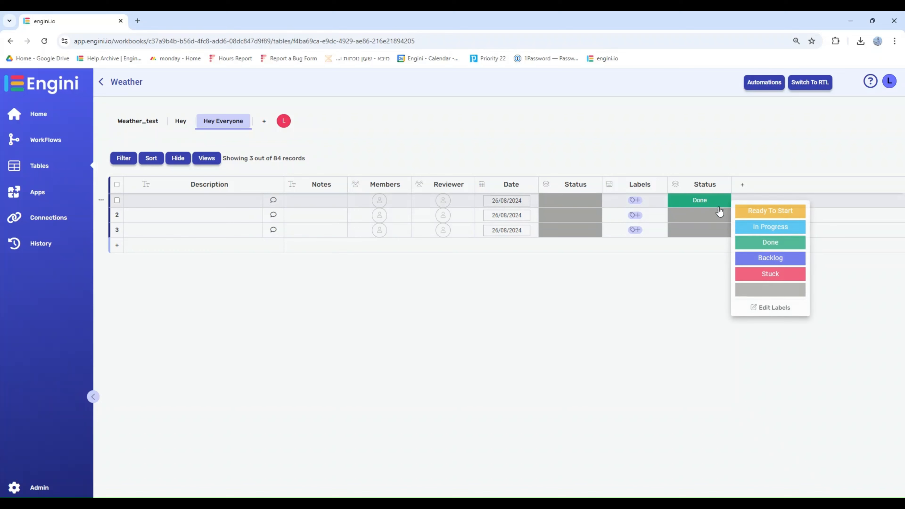
{"action": "left_click", "coordinate": [762, 309]}
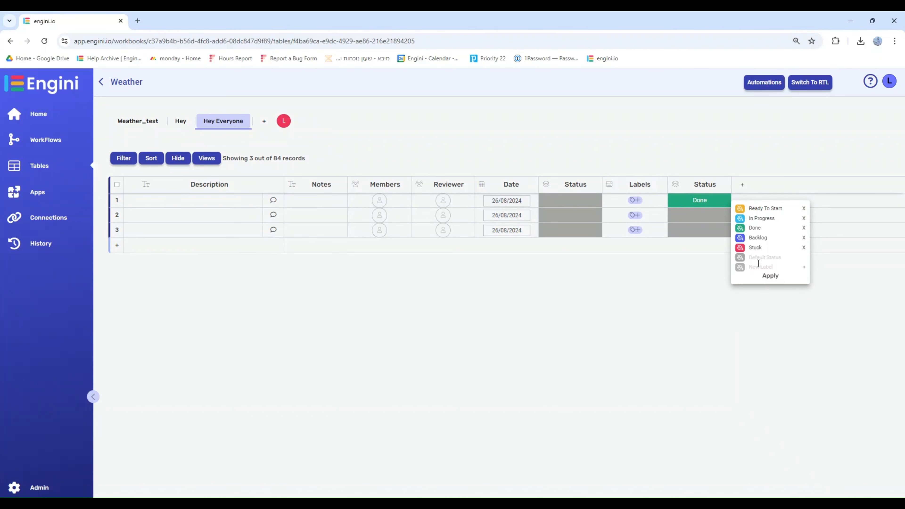
{"action": "type", "text": "Approved"}
{"action": "left_click", "coordinate": [740, 267]}
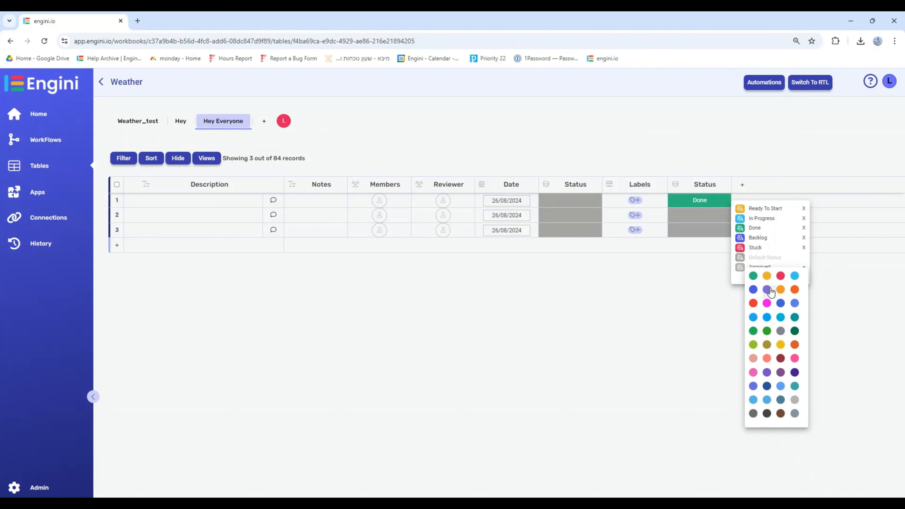
{"action": "left_click", "coordinate": [767, 290]}
{"action": "left_click", "coordinate": [768, 277]}
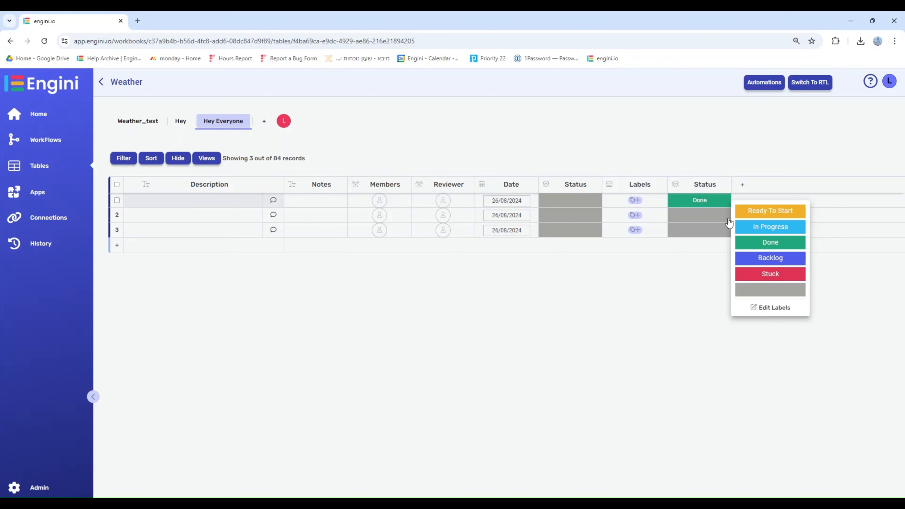
{"action": "left_click", "coordinate": [711, 135]}
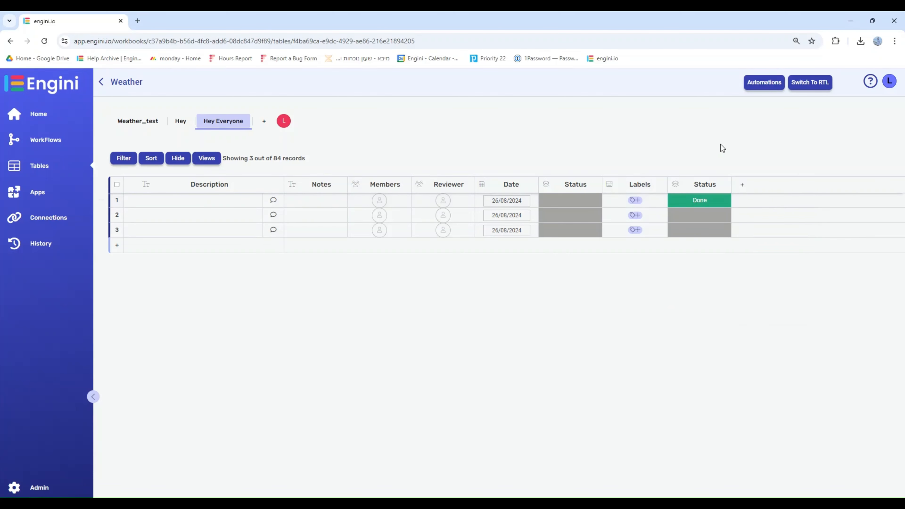
- Add a Labels column and a Text column at the end of the Hey Everyone table
{"action": "left_click", "coordinate": [742, 189]}
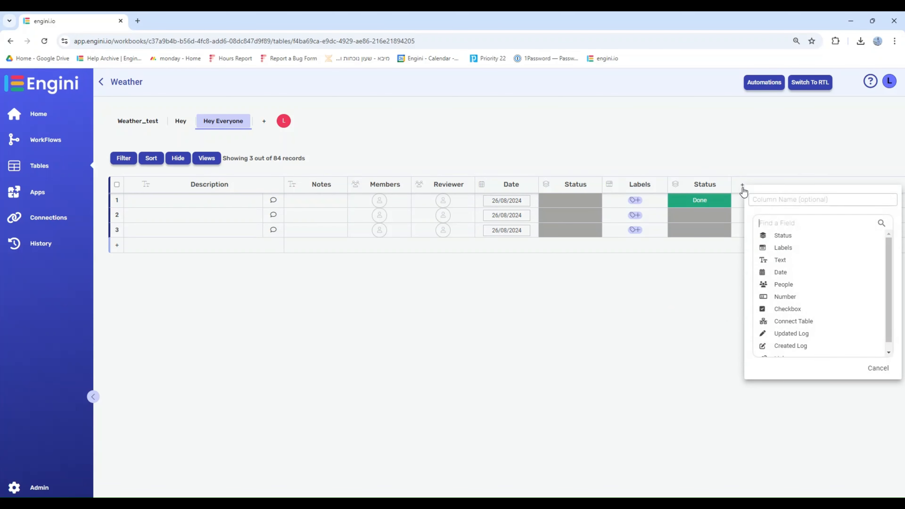
{"action": "left_click", "coordinate": [772, 248]}
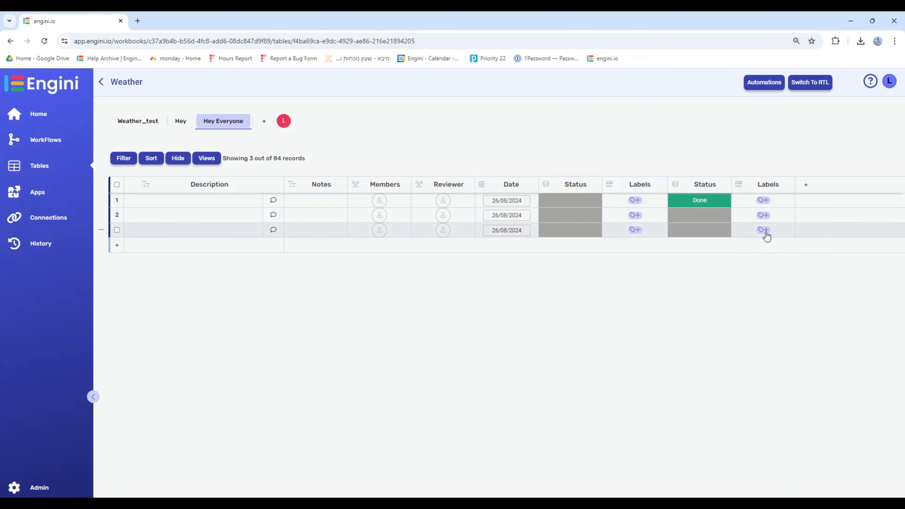
{"action": "left_click", "coordinate": [808, 184]}
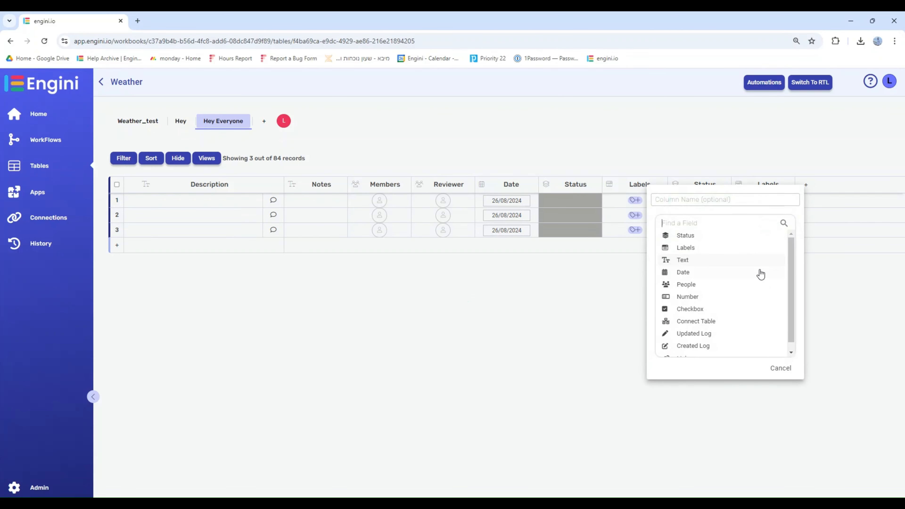
{"action": "left_click", "coordinate": [729, 261]}
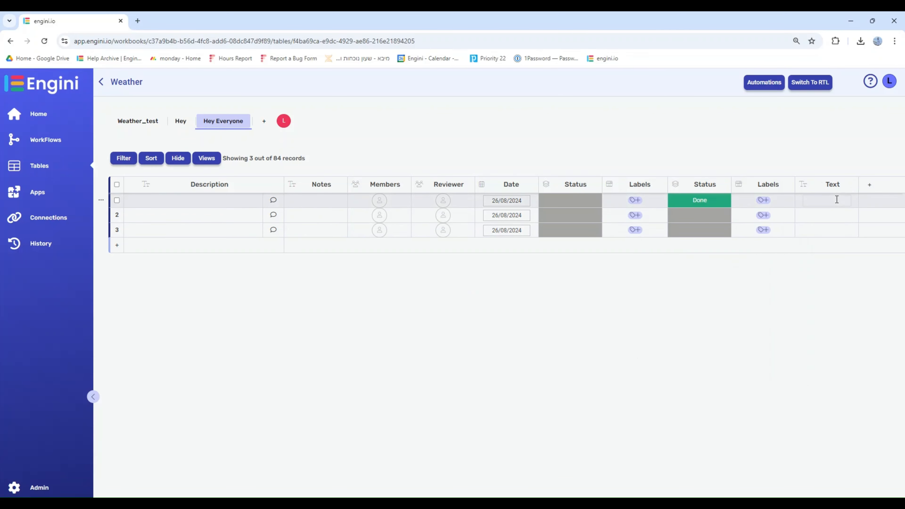
- Add a Date column after the Text column and open the calendar in its first row
{"action": "left_click", "coordinate": [867, 184]}
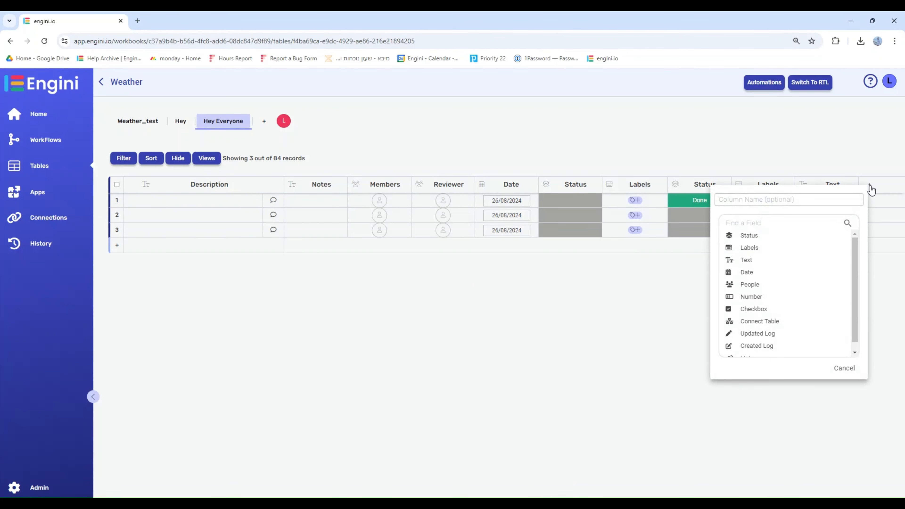
{"action": "left_click", "coordinate": [746, 263]}
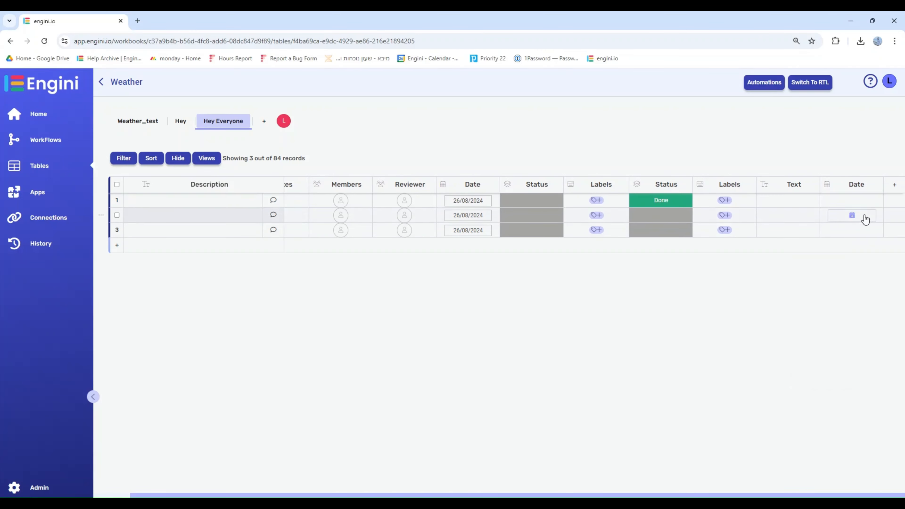
{"action": "left_click", "coordinate": [860, 203]}
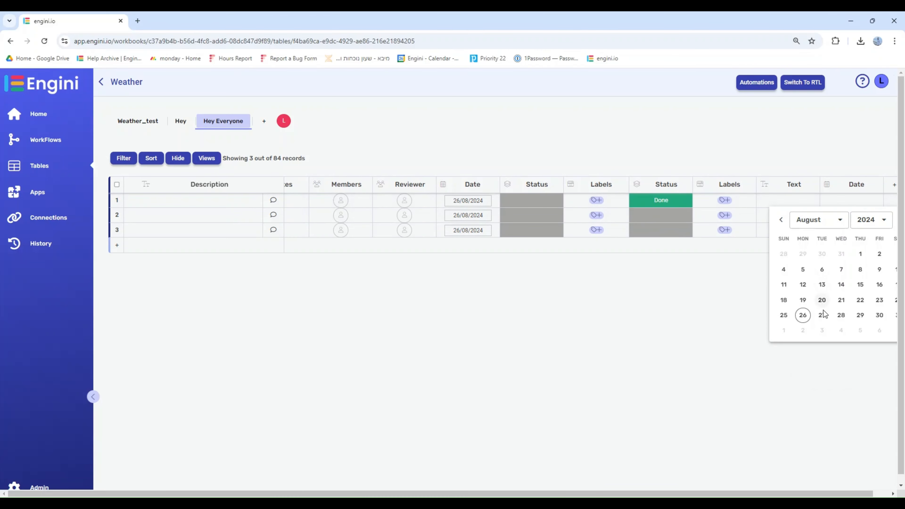
- Add a People column after the new Date column and check the member choices for its first row
{"action": "left_click", "coordinate": [894, 184]}
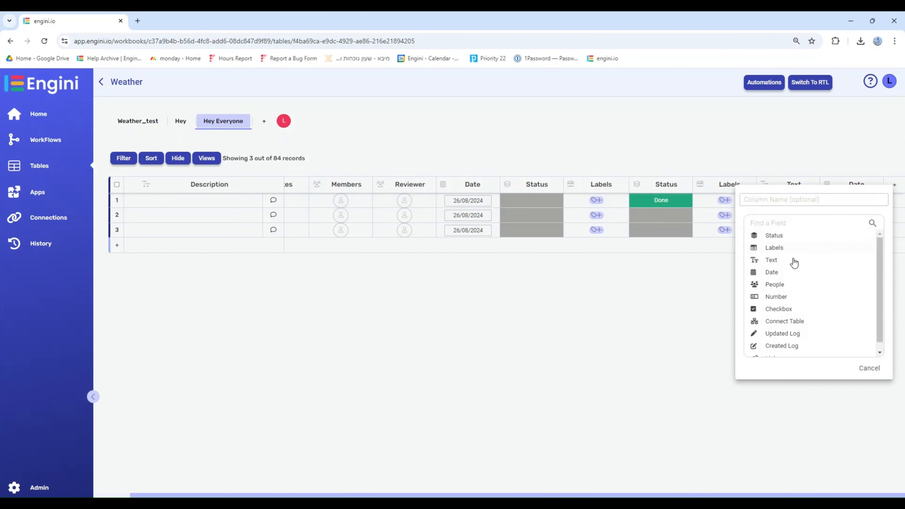
{"action": "left_click", "coordinate": [774, 287]}
{"action": "left_click_drag", "start_coordinate": [738, 494], "coordinate": [798, 494]}
{"action": "left_click", "coordinate": [851, 200]}
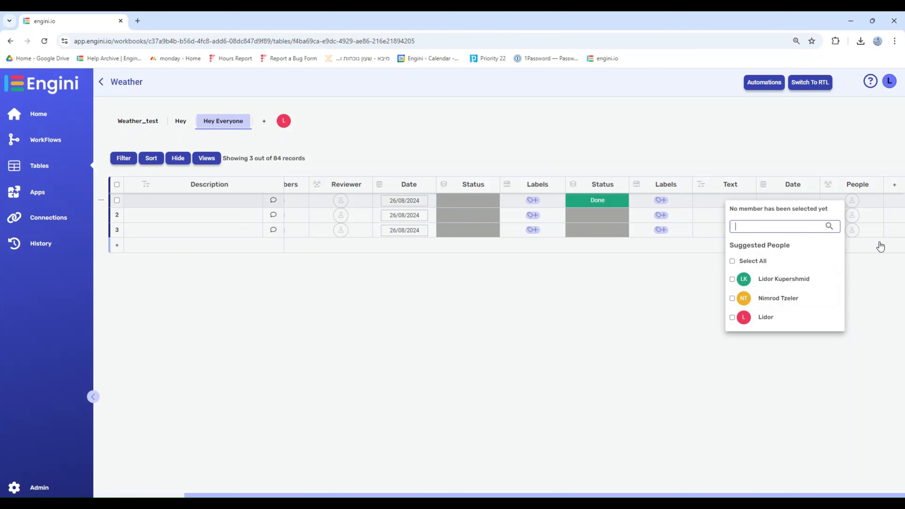
{"action": "left_click", "coordinate": [895, 188]}
- Add a Number column followed by a Checkbox column at the end of the table
{"action": "left_click", "coordinate": [895, 188]}
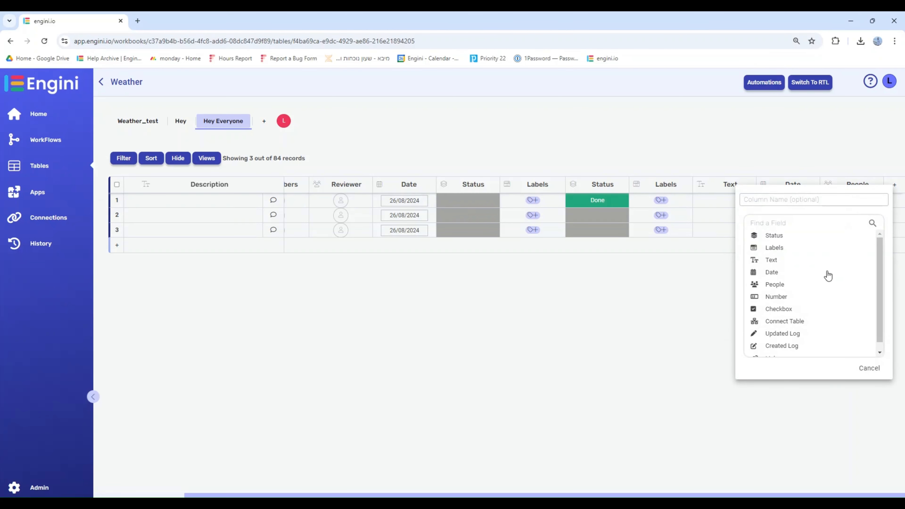
{"action": "left_click", "coordinate": [781, 297]}
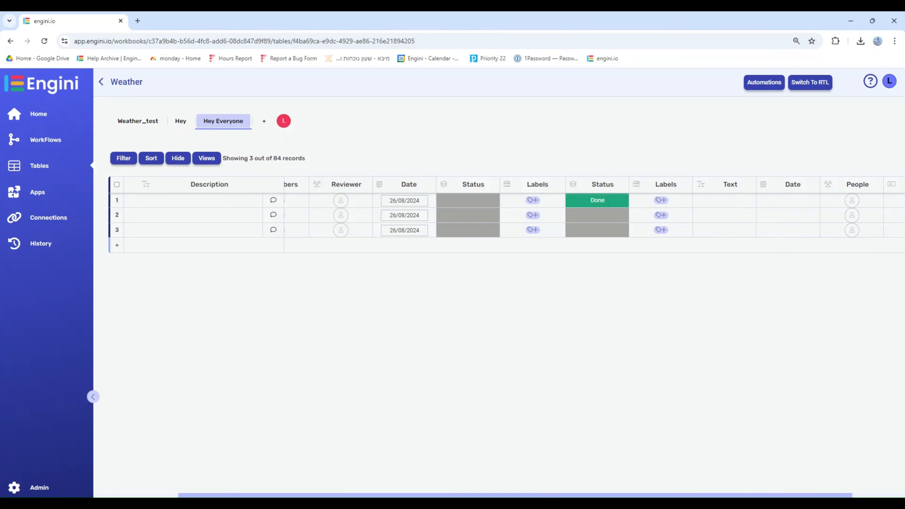
{"action": "left_click_drag", "start_coordinate": [782, 495], "coordinate": [836, 496]}
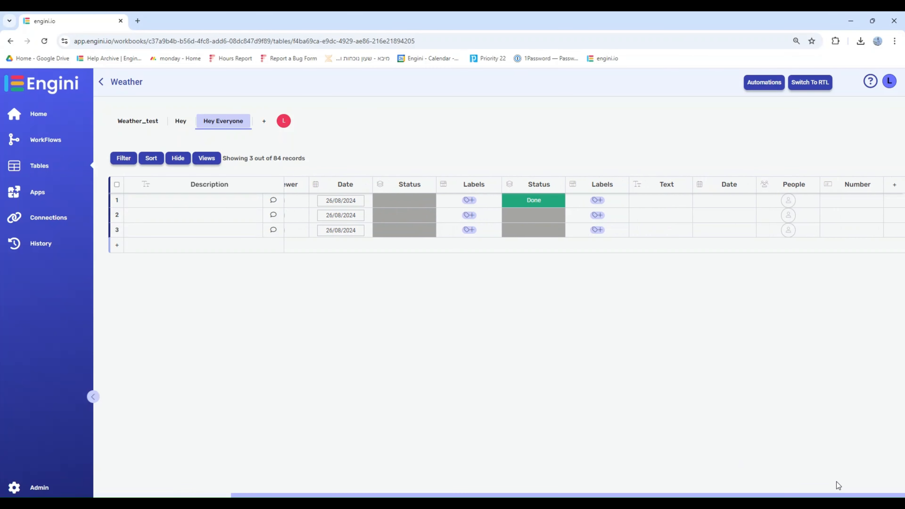
{"action": "left_click", "coordinate": [894, 185]}
{"action": "left_click", "coordinate": [781, 315]}
{"action": "left_click_drag", "start_coordinate": [784, 496], "coordinate": [836, 497]}
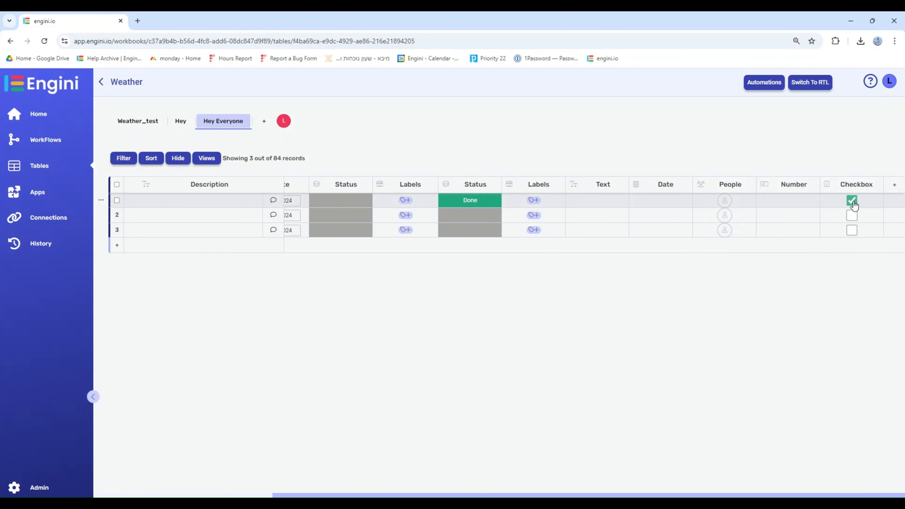
- Check which tables the Connect Table column type offers, and return to the list of column types
{"action": "left_click", "coordinate": [895, 186]}
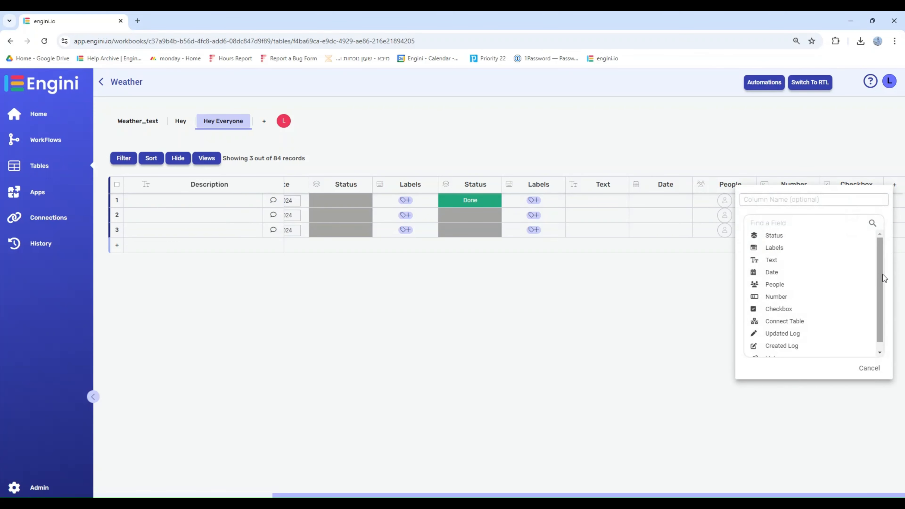
{"action": "scroll", "coordinate": [881, 270], "scroll_direction": "down", "scroll_amount": 1}
{"action": "left_click", "coordinate": [784, 313]}
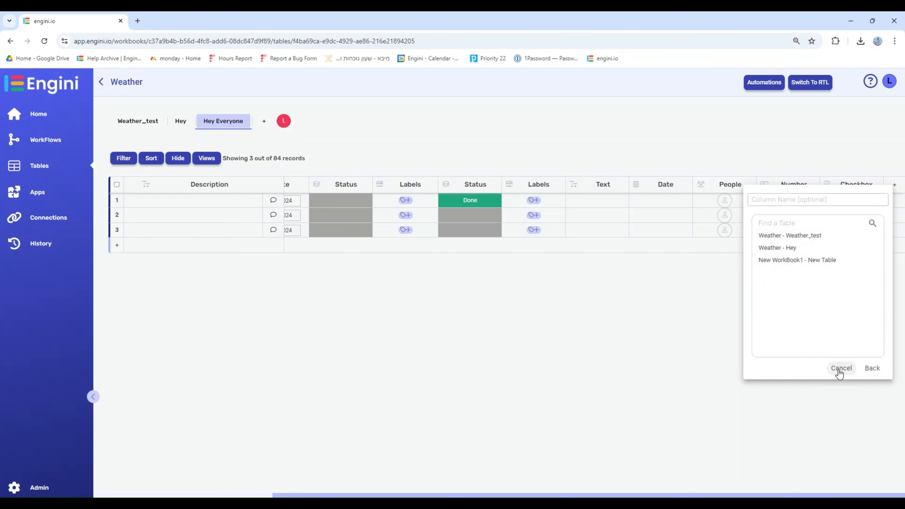
{"action": "left_click", "coordinate": [872, 368]}
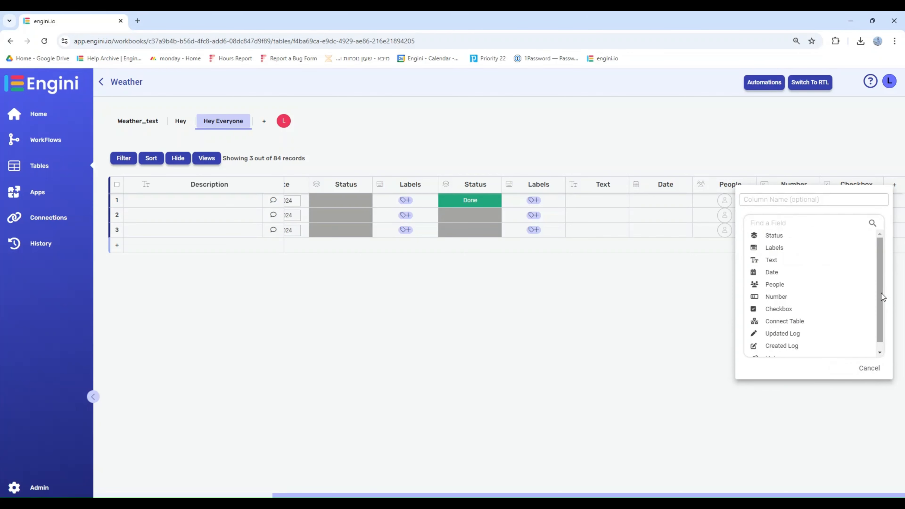
- Add a Created Log column to the table to show who created each row and when
{"action": "left_click_drag", "start_coordinate": [881, 293], "coordinate": [882, 303]}
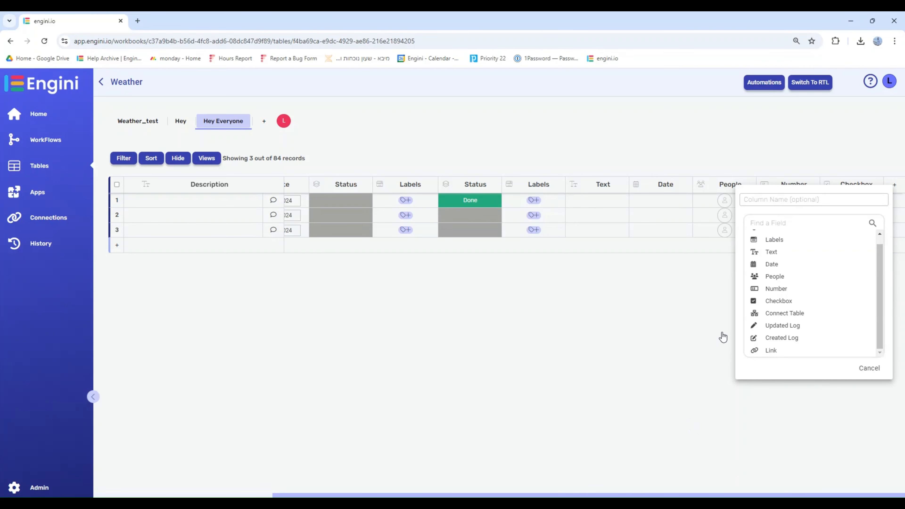
{"action": "left_click", "coordinate": [777, 339]}
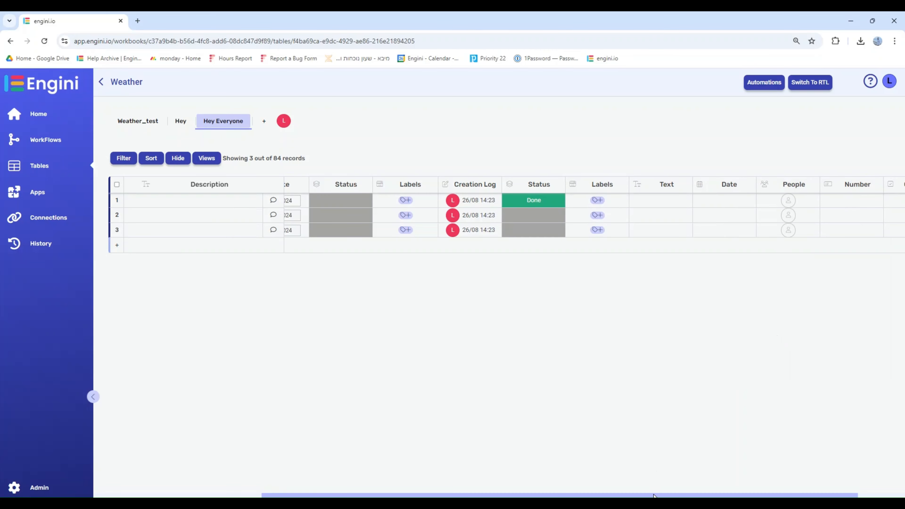
{"action": "left_click_drag", "start_coordinate": [654, 496], "coordinate": [770, 487]}
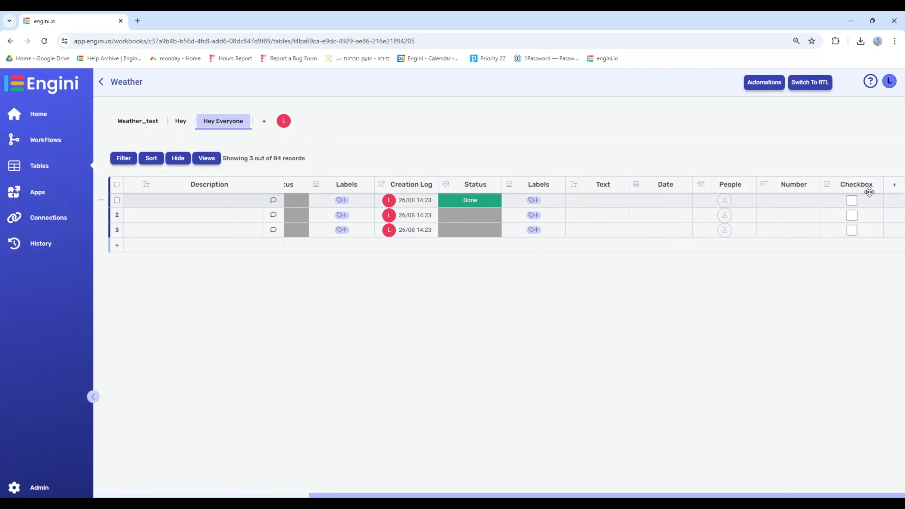
- Add an Updated Log column to the table to show who last updated each row and when
{"action": "left_click", "coordinate": [894, 185]}
{"action": "scroll", "coordinate": [838, 278], "scroll_direction": "down", "scroll_amount": 1}
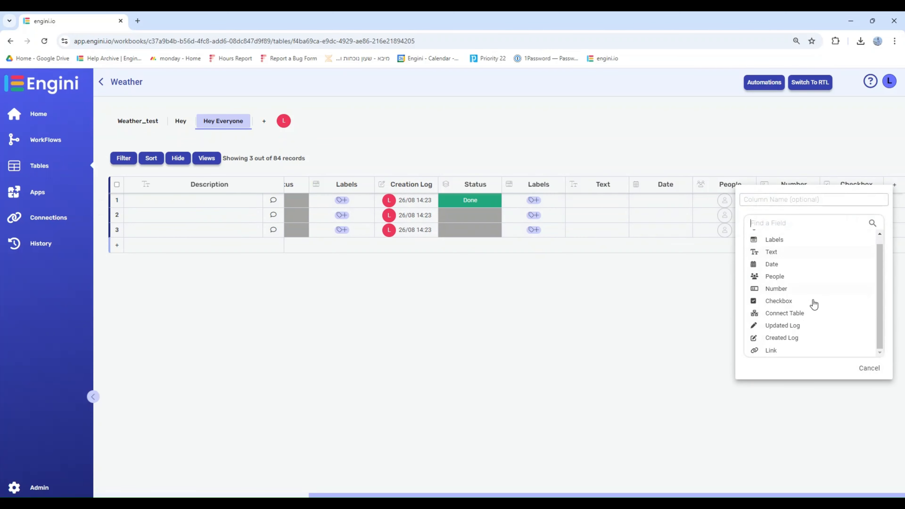
{"action": "left_click", "coordinate": [790, 327]}
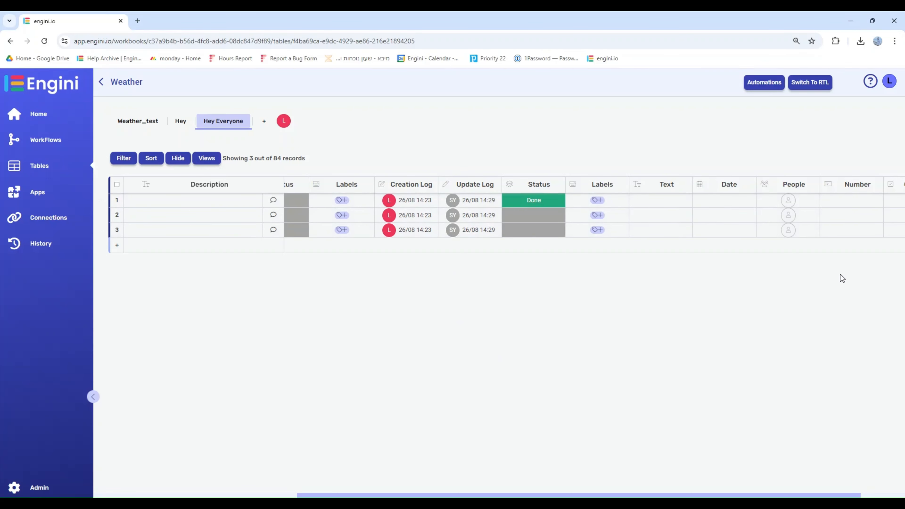
{"action": "left_click_drag", "start_coordinate": [715, 493], "coordinate": [812, 487]}
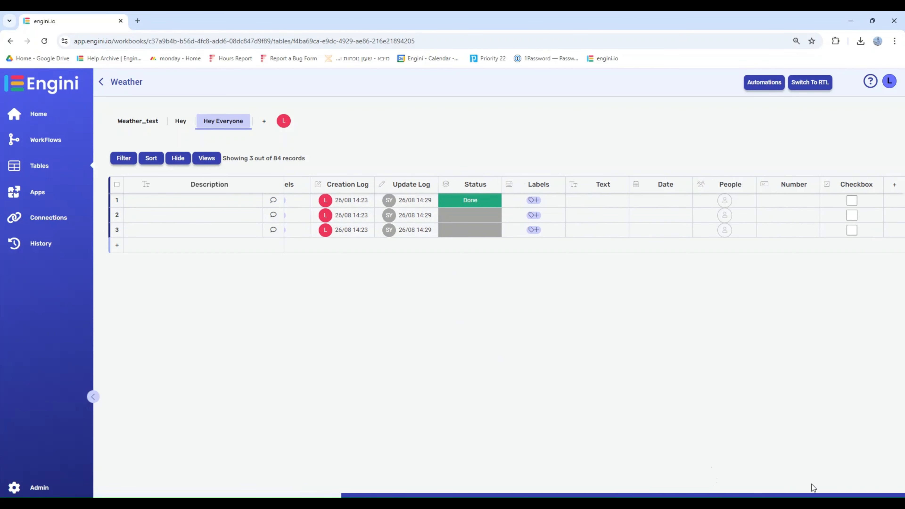